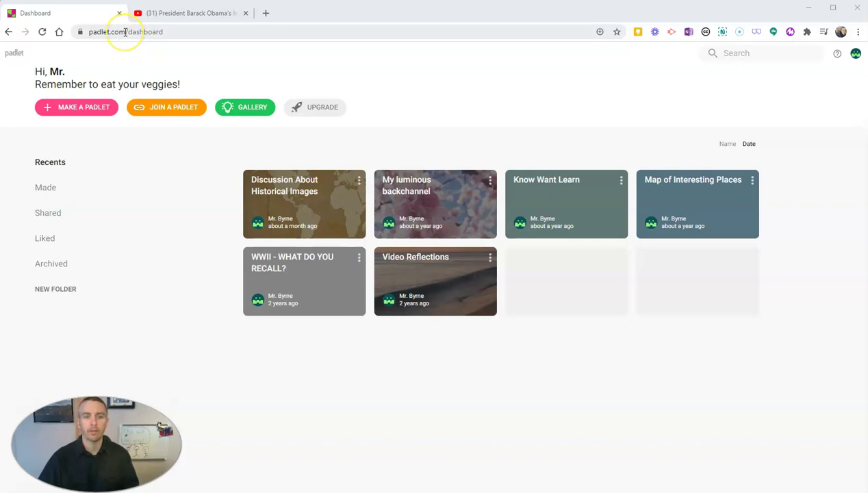
Begin a new padlet from the dashboard with MAKE A PADLET.
click(58, 113)
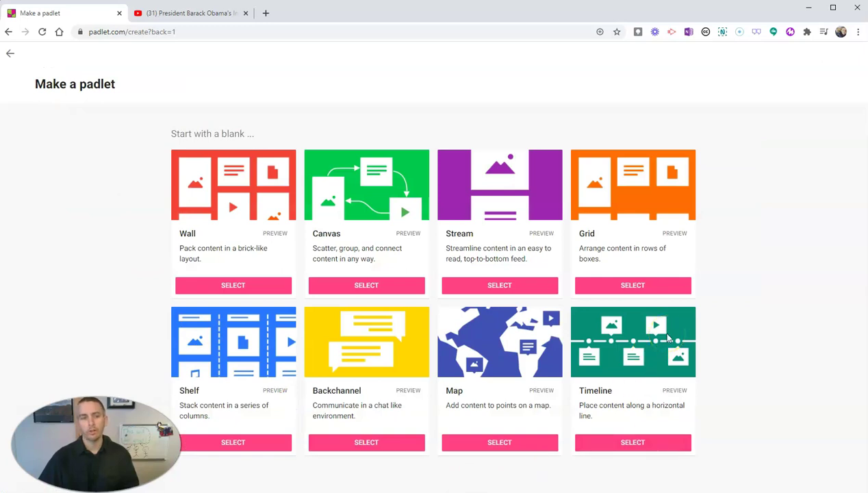
Create a new blank padlet using the Timeline layout.
click(623, 383)
click(636, 443)
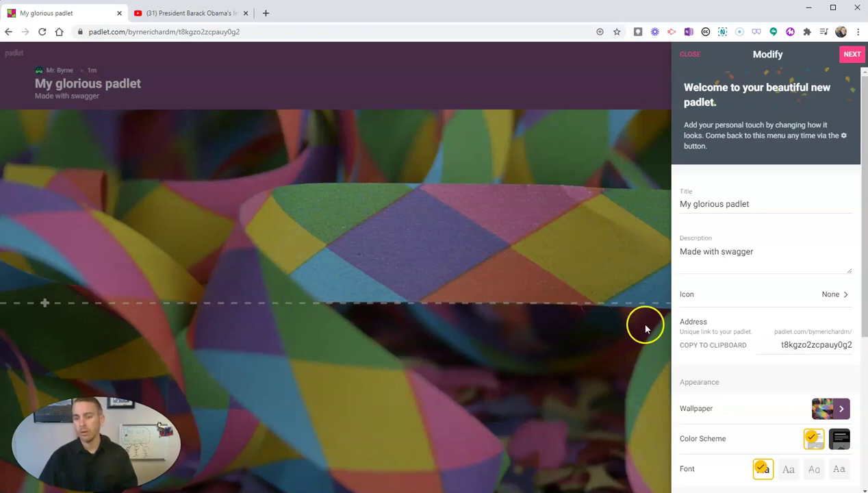
Switch the wallpaper to solid colours and pick dark blue.
click(843, 410)
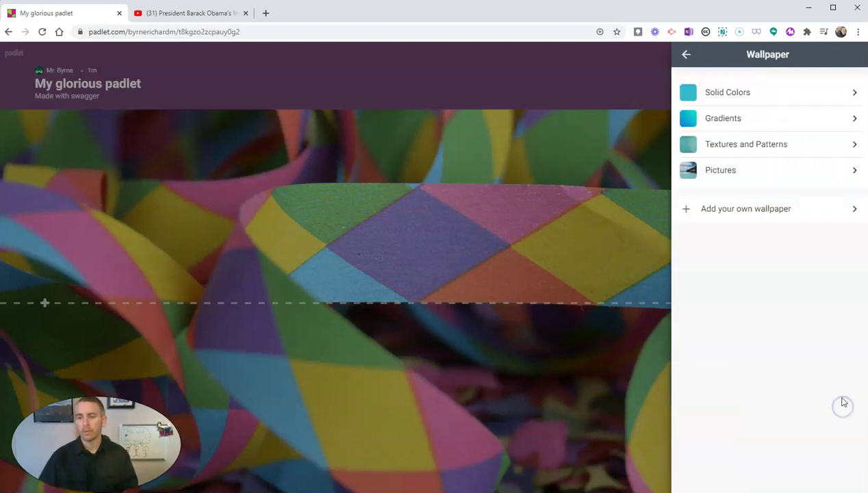
click(739, 97)
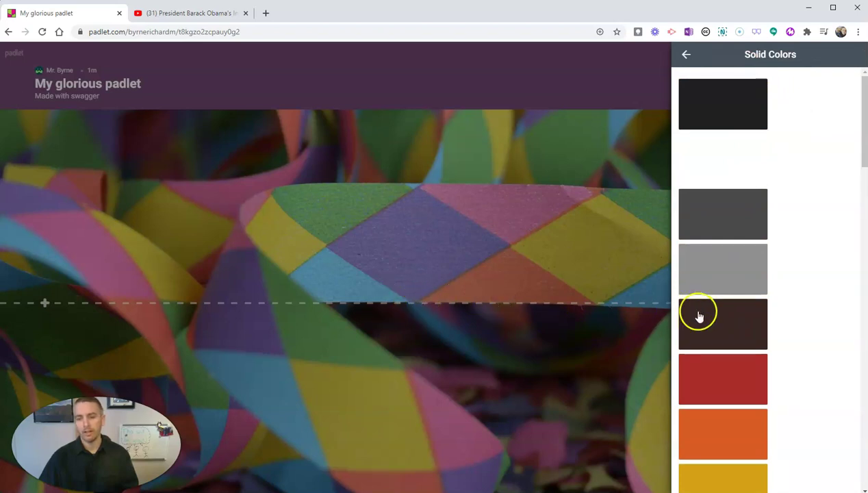
scroll(700, 316, down, 5)
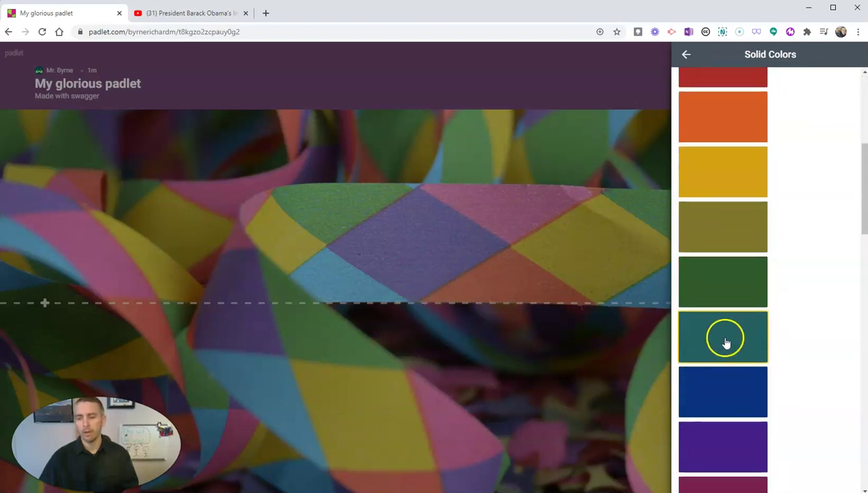
scroll(727, 375, down, 2)
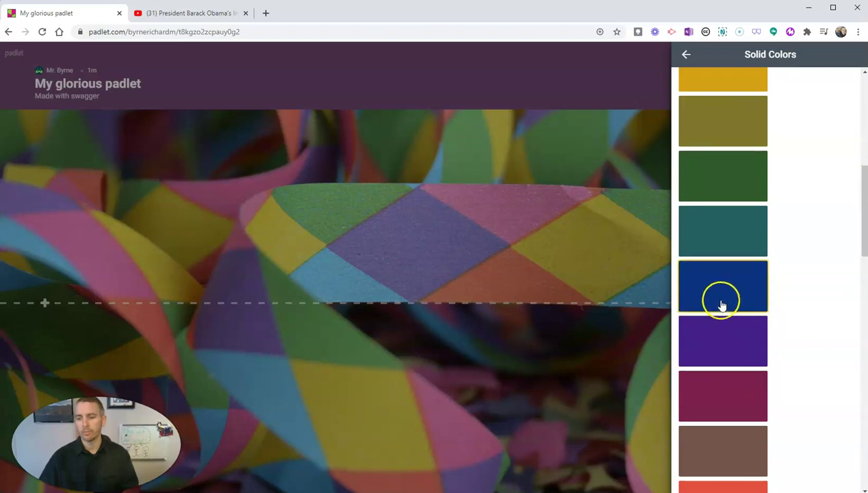
click(721, 304)
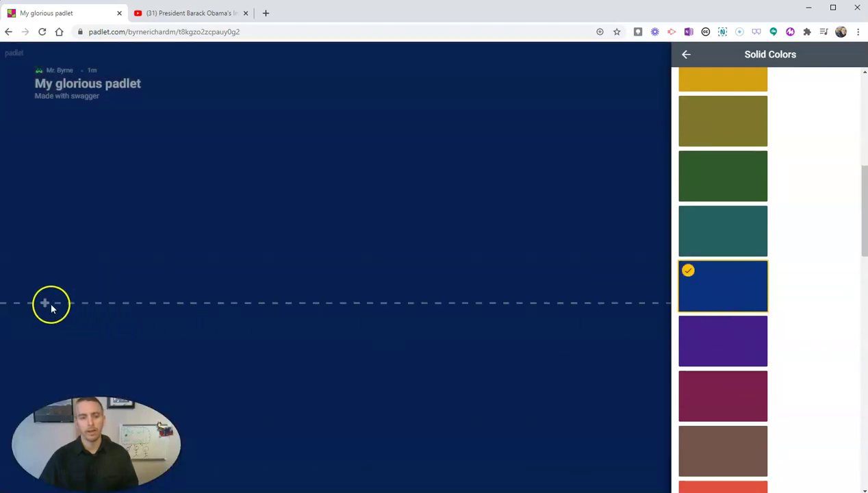
Try light blue, purple and green wallpapers, then settle back on dark blue.
scroll(728, 317, down, 4)
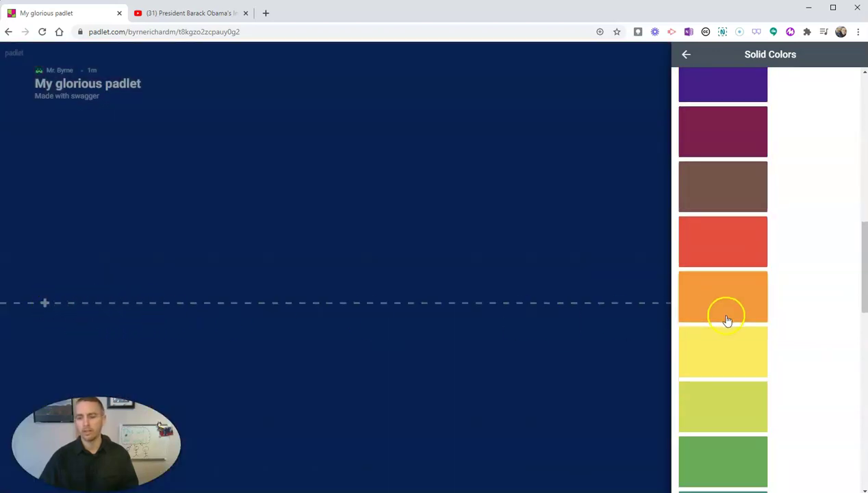
scroll(727, 320, down, 3)
click(737, 358)
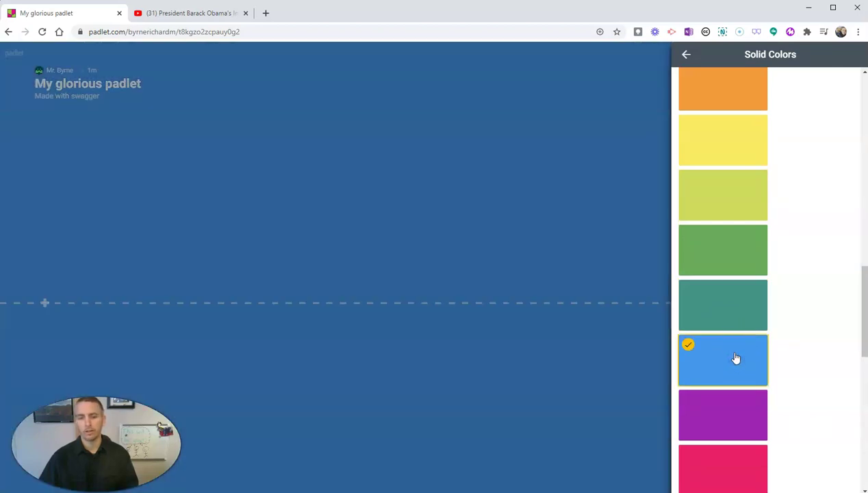
click(731, 414)
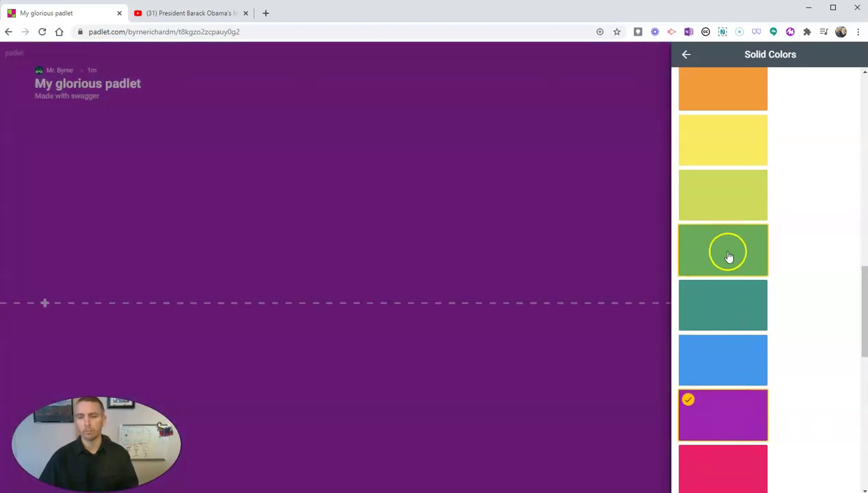
click(728, 256)
scroll(725, 205, up, 3)
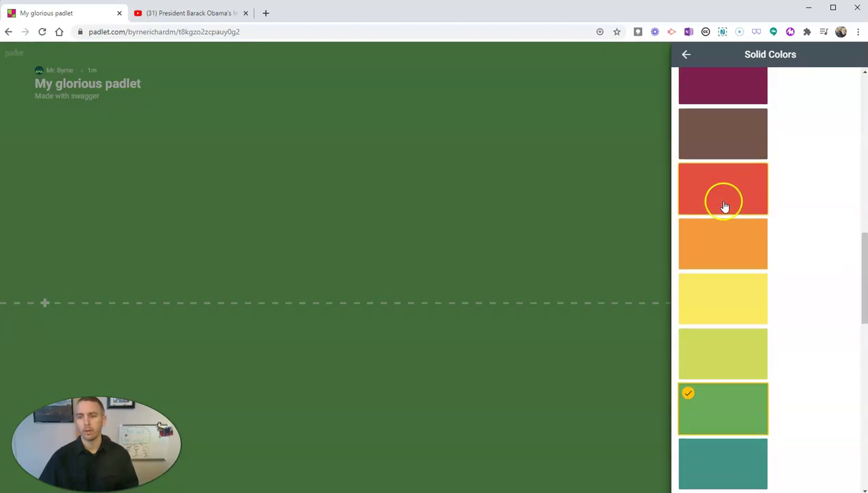
scroll(726, 203, up, 5)
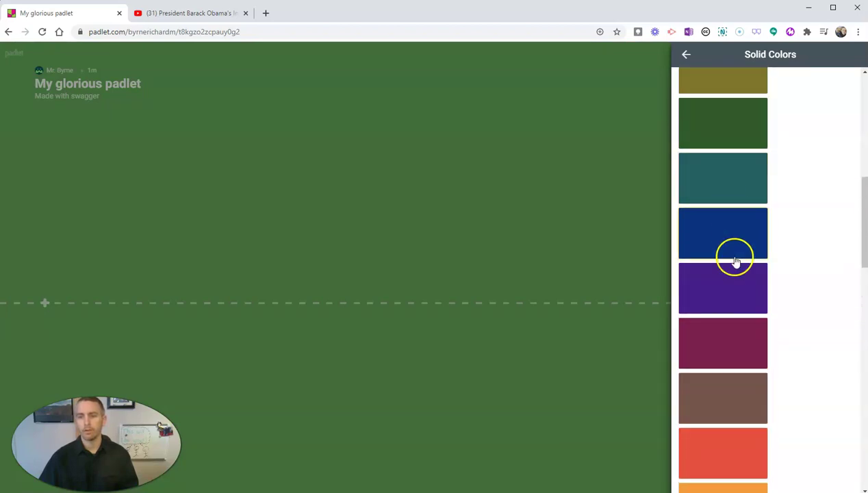
click(726, 235)
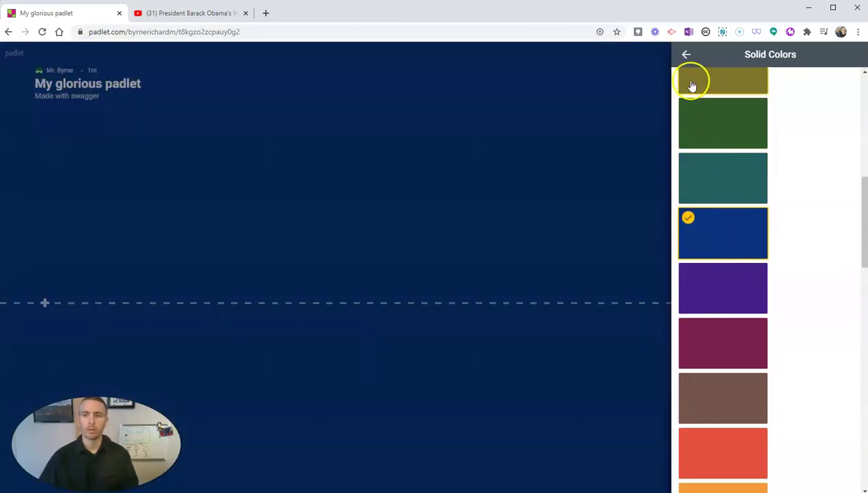
click(686, 56)
Retitle the padlet 'Timeline of Inaugural Addresses'.
click(685, 56)
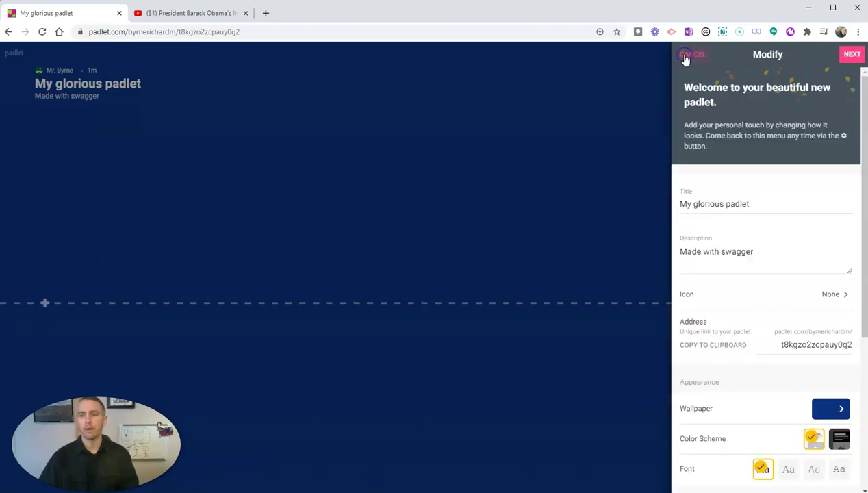
triple_click(700, 203)
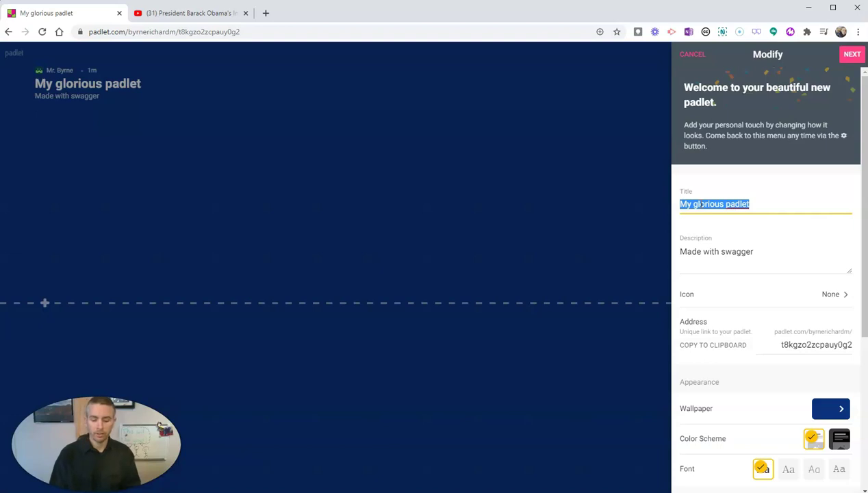
text(P)
key(BackSpace)
text(Time!)
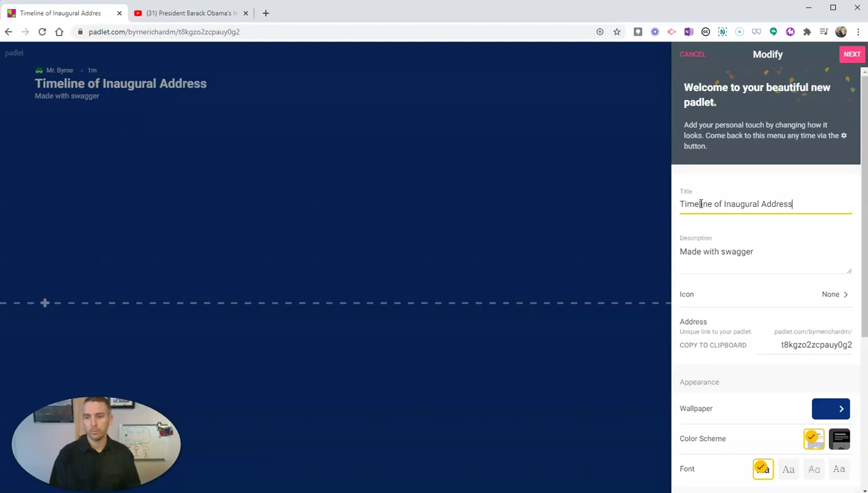
Set the description to 'Highlights of Presidential Inaugural Addresses.'.
triple_click(723, 253)
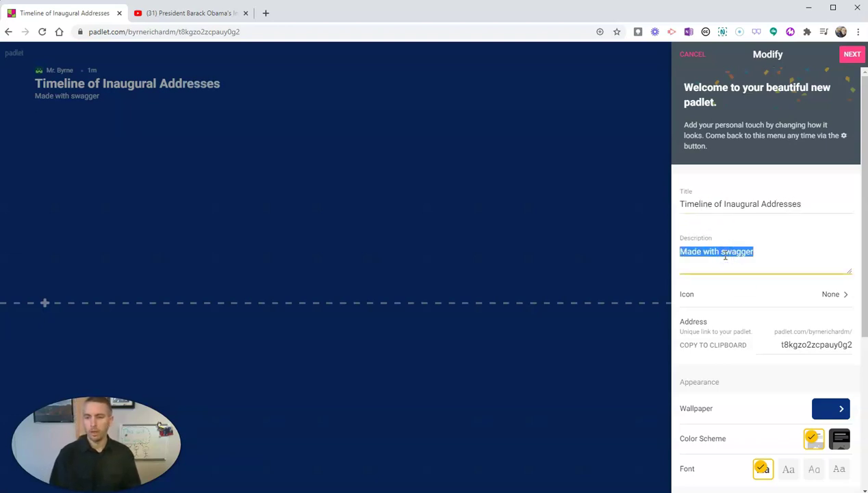
text(Hi)
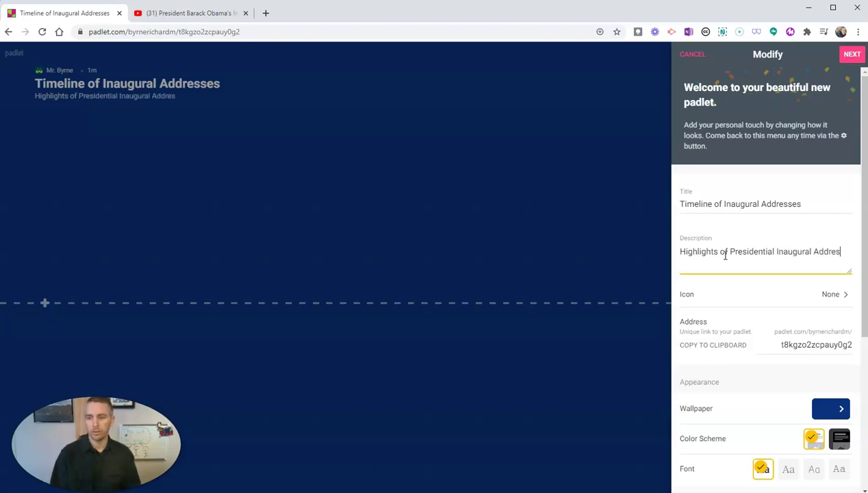
text(ses.)
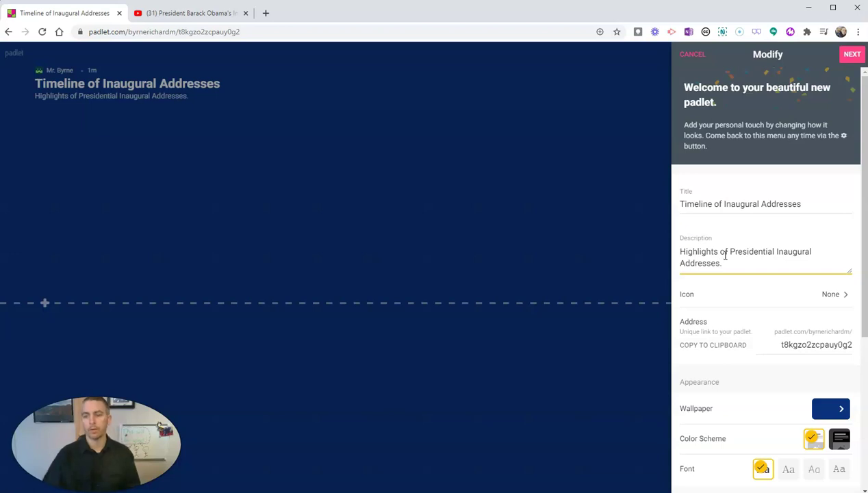
Set a grinning-face emoji as the padlet's icon.
click(747, 297)
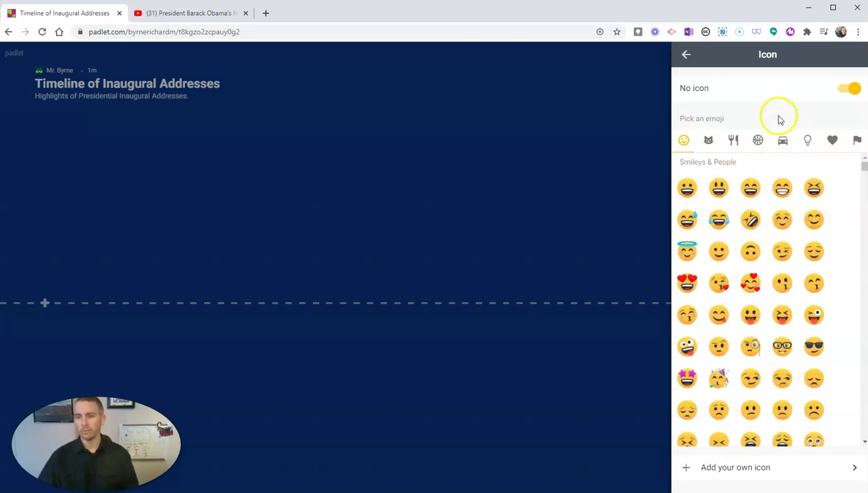
click(839, 91)
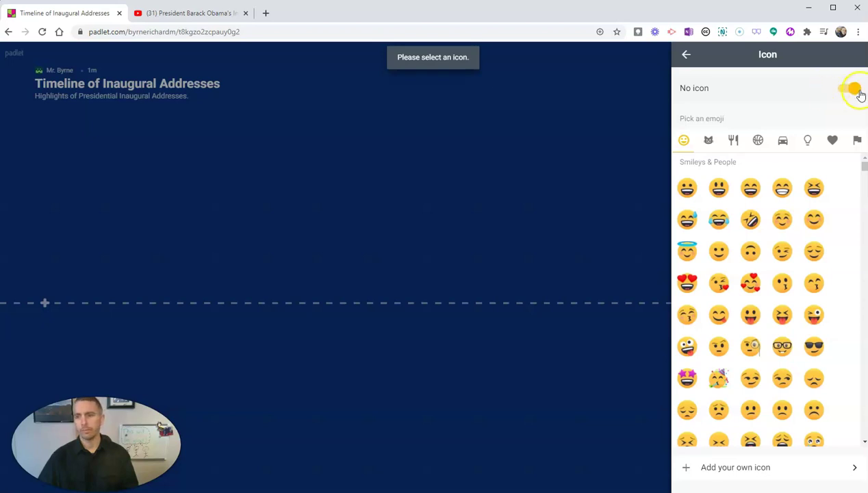
click(847, 92)
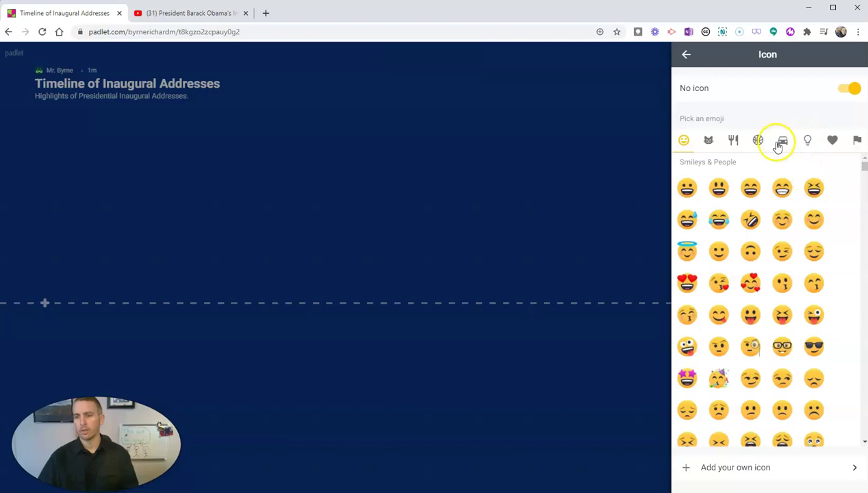
click(688, 189)
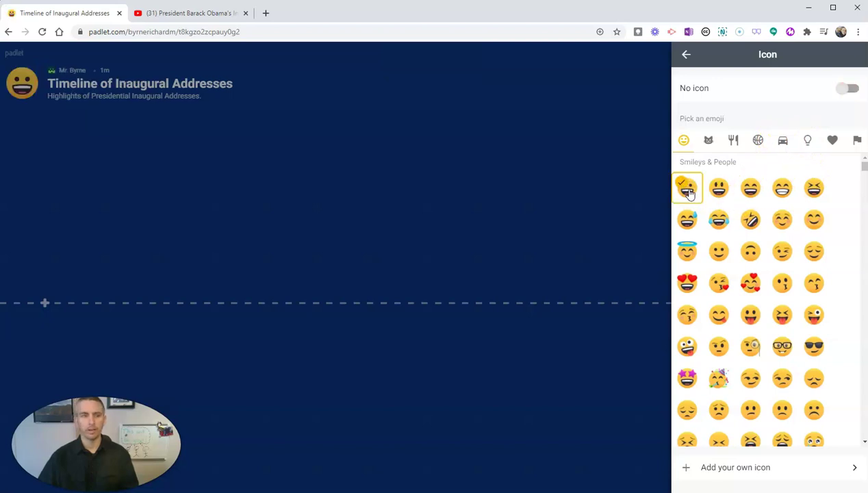
click(685, 54)
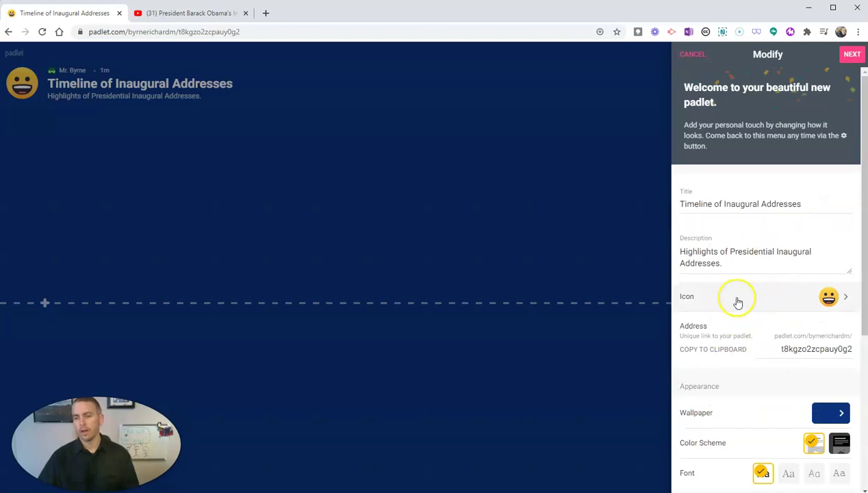
Turn on Attribution, Require Approval and Filter Profanity for the padlet.
scroll(760, 397, down, 2)
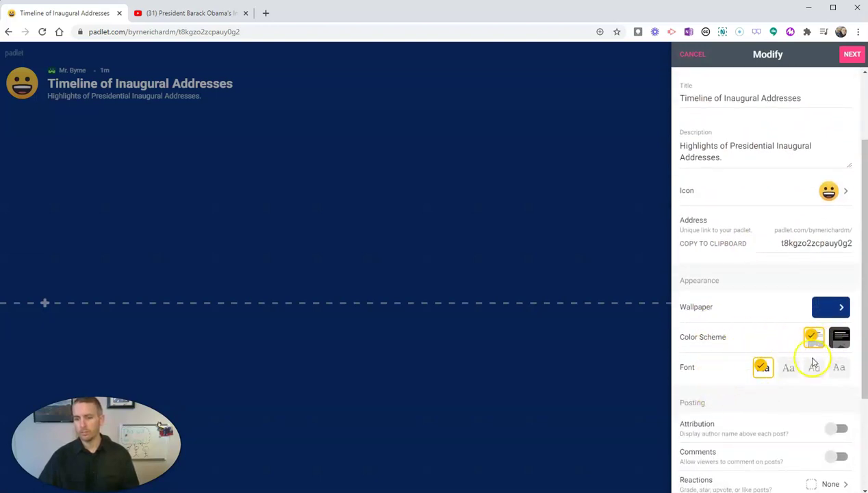
scroll(801, 384, down, 2)
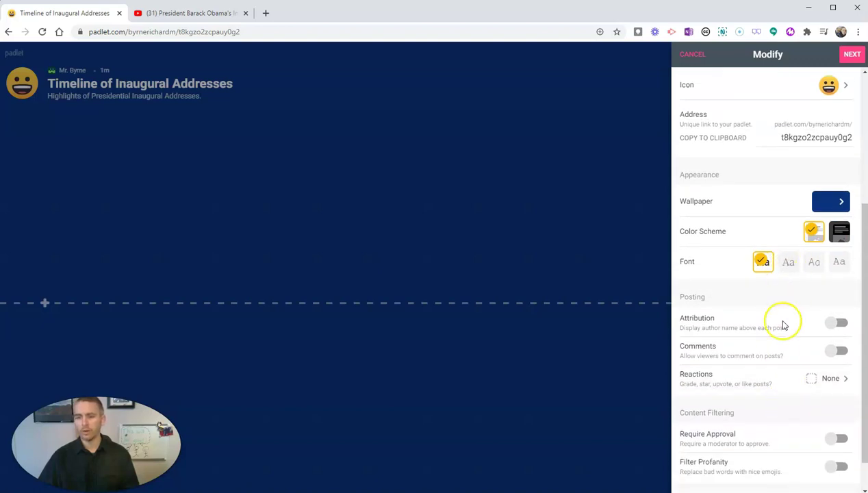
scroll(783, 351, down, 1)
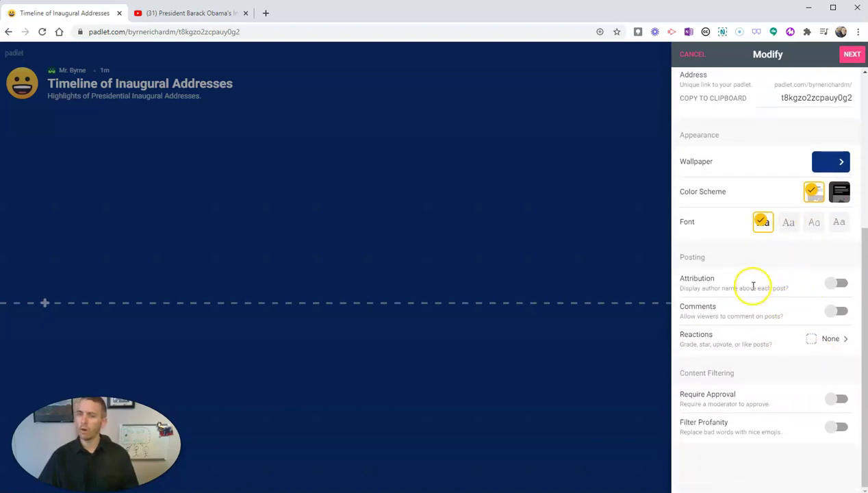
click(841, 283)
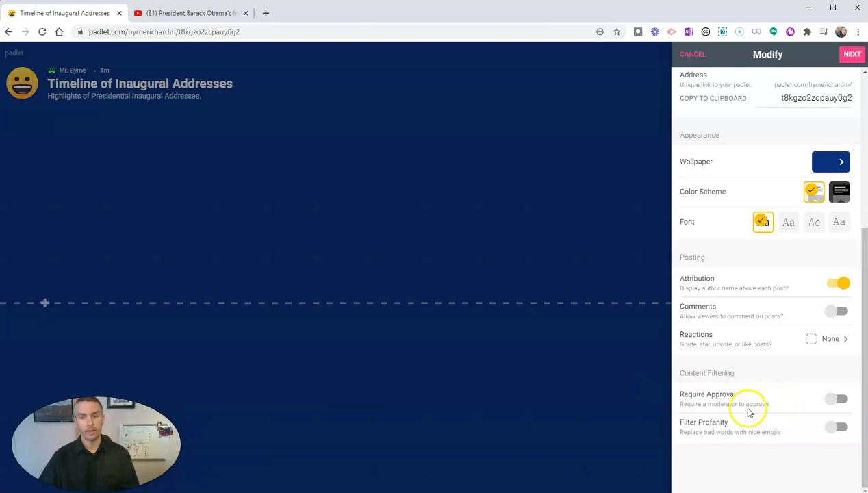
click(846, 400)
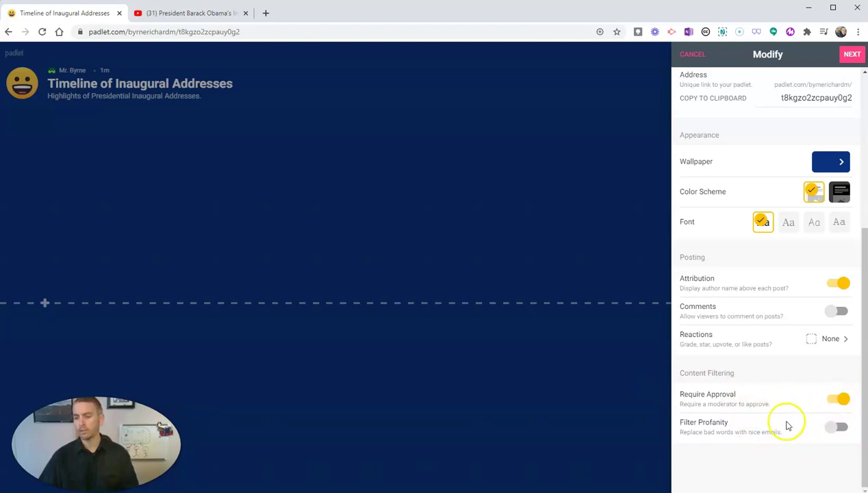
click(843, 429)
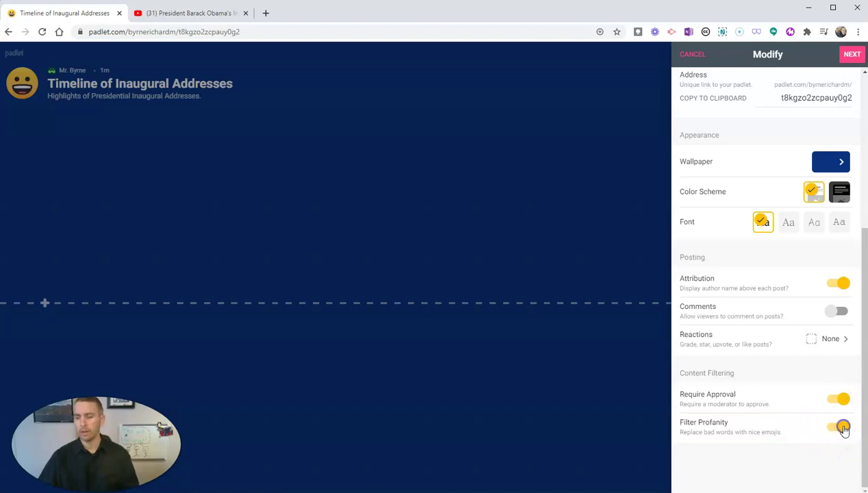
scroll(789, 396, up, 4)
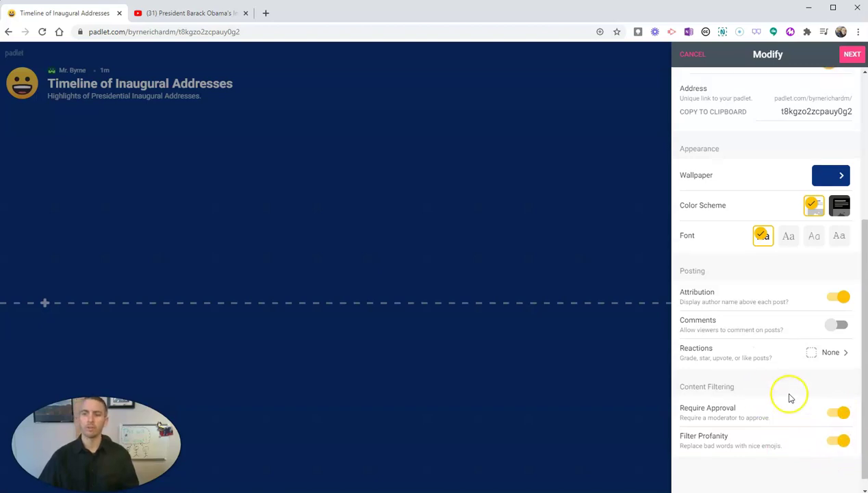
Complete the setup with NEXT and START POSTING, leaving the empty timeline ready.
click(852, 54)
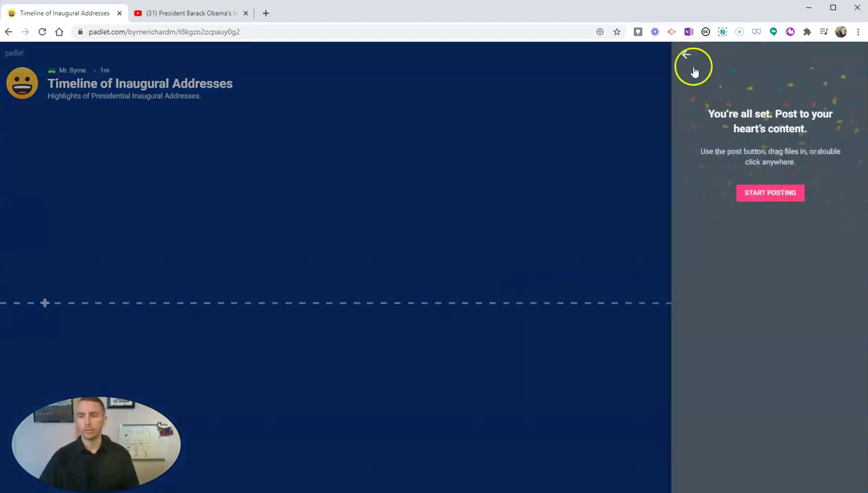
click(771, 194)
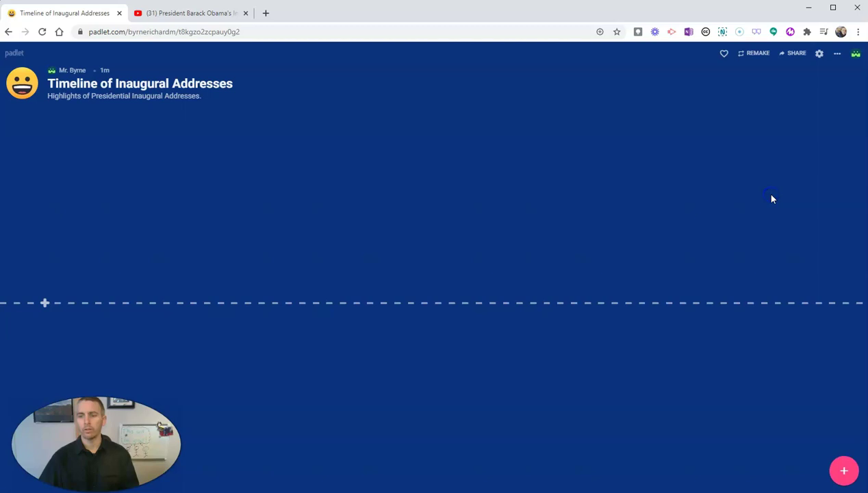
Add a post 'President Obama's first inaugural address.' with body 'January 2009', fixing 'adress'.
click(44, 303)
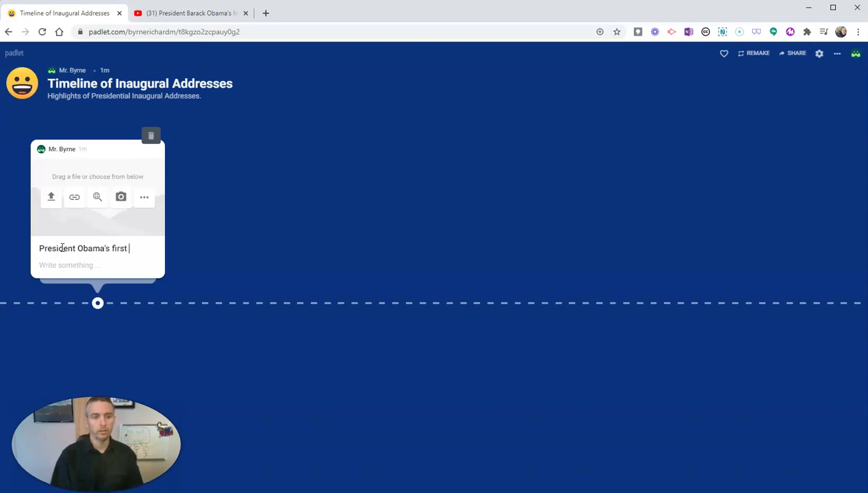
text(ral adress.)
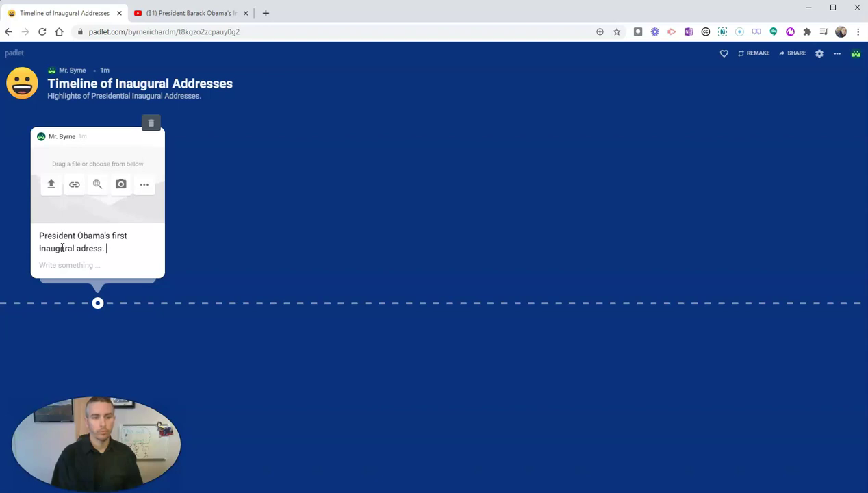
click(90, 250)
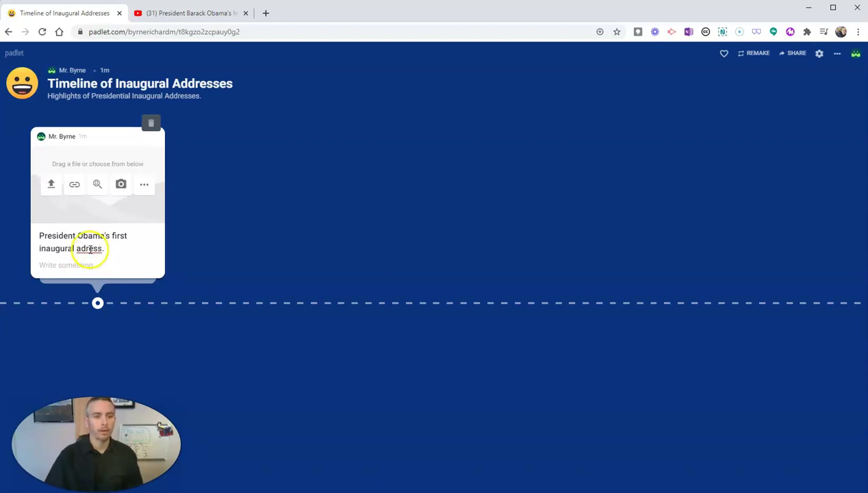
right_click(88, 249)
click(113, 254)
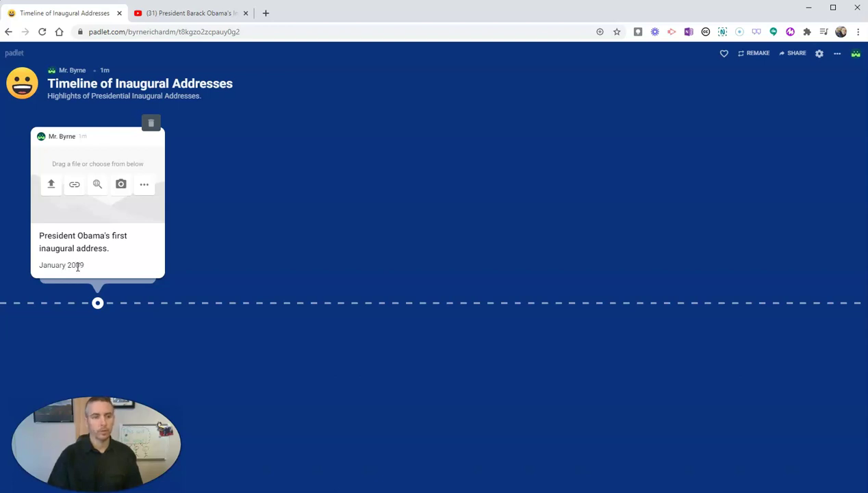
click(78, 269)
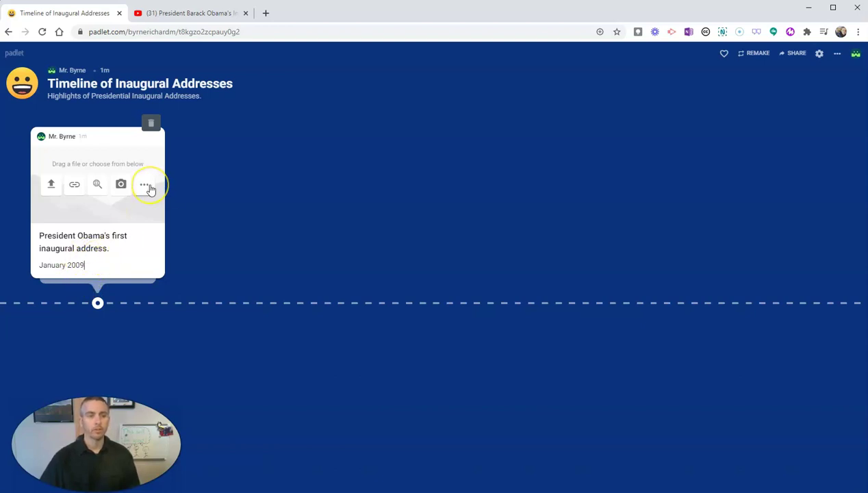
Open the post's attachment options and copy the YouTube video's URL.
click(74, 186)
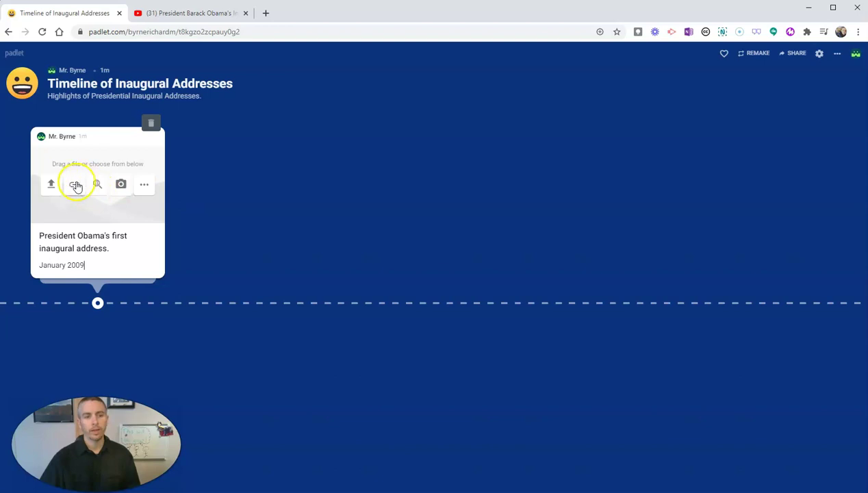
click(143, 185)
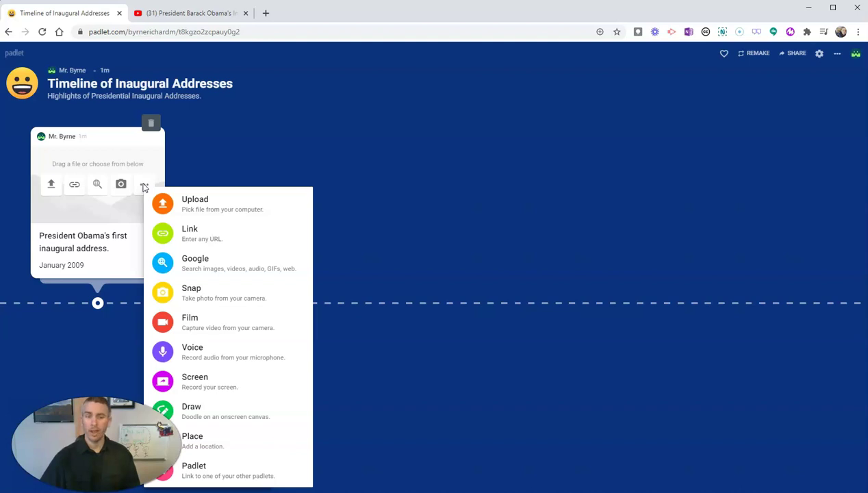
click(197, 213)
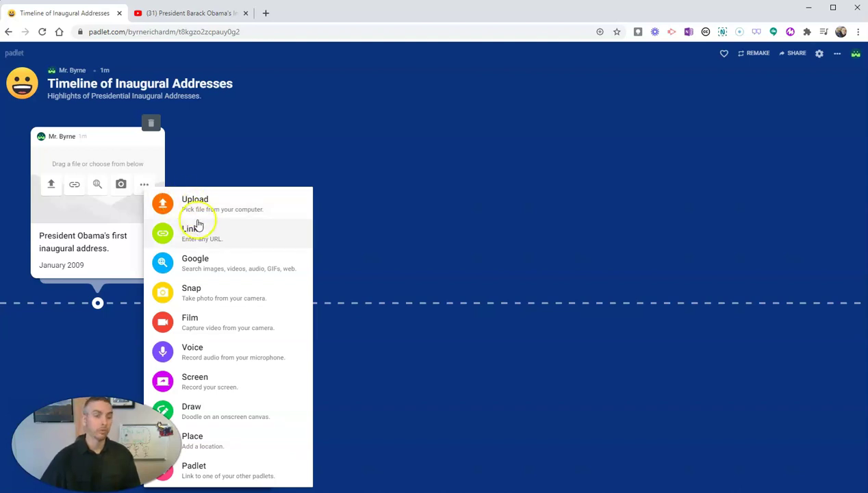
click(204, 232)
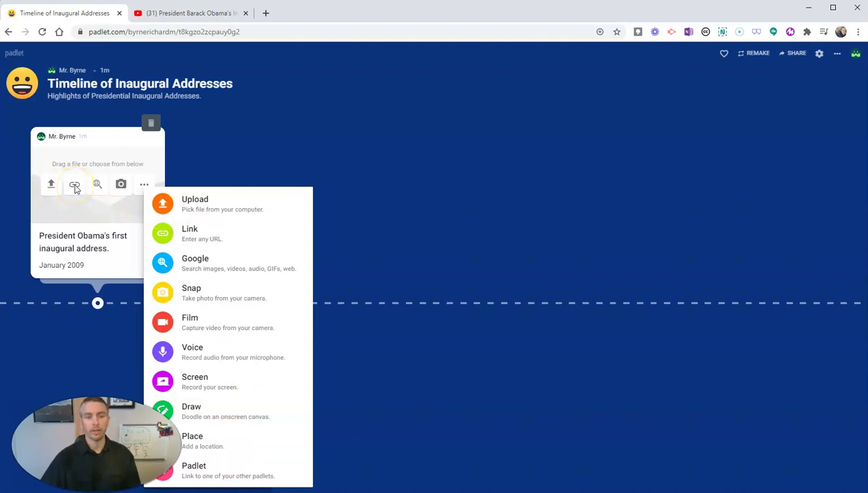
click(207, 14)
click(230, 29)
key(ctrl+c)
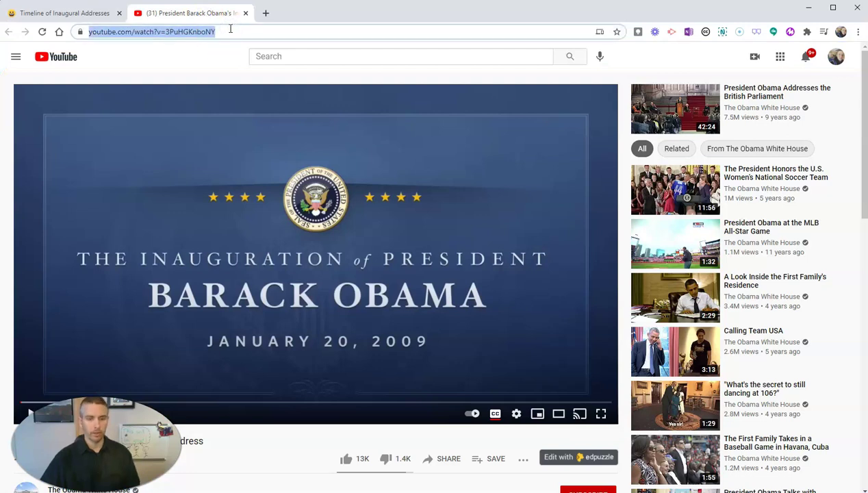
click(64, 13)
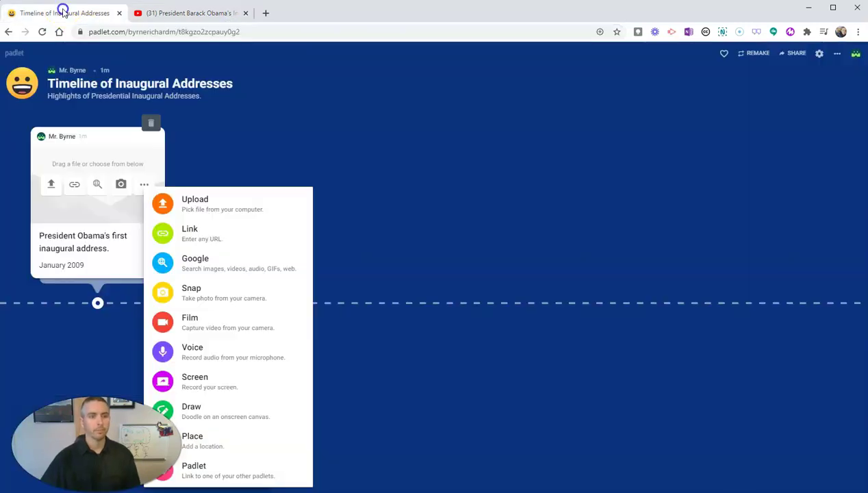
Paste the YouTube URL as a link attachment and save the post.
click(180, 232)
key(ctrl+v)
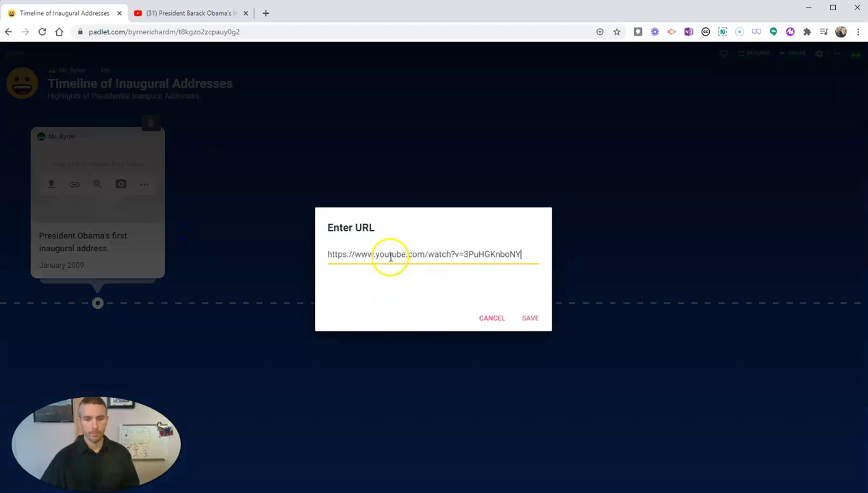
click(531, 318)
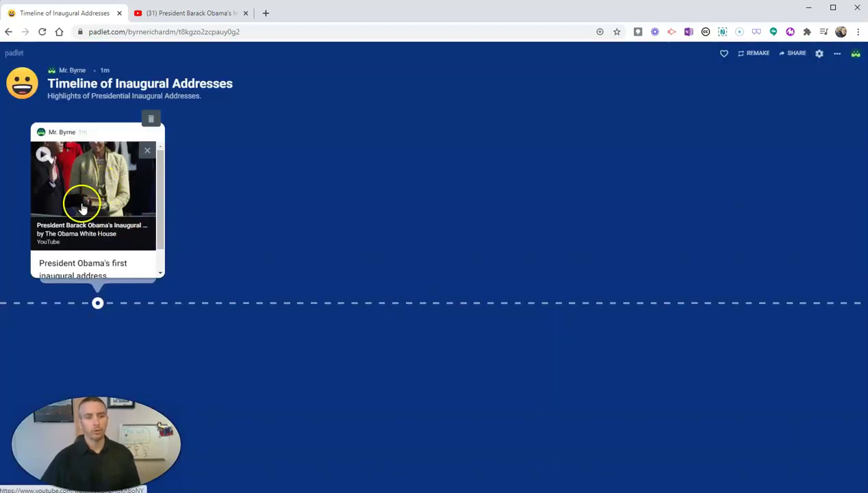
click(161, 264)
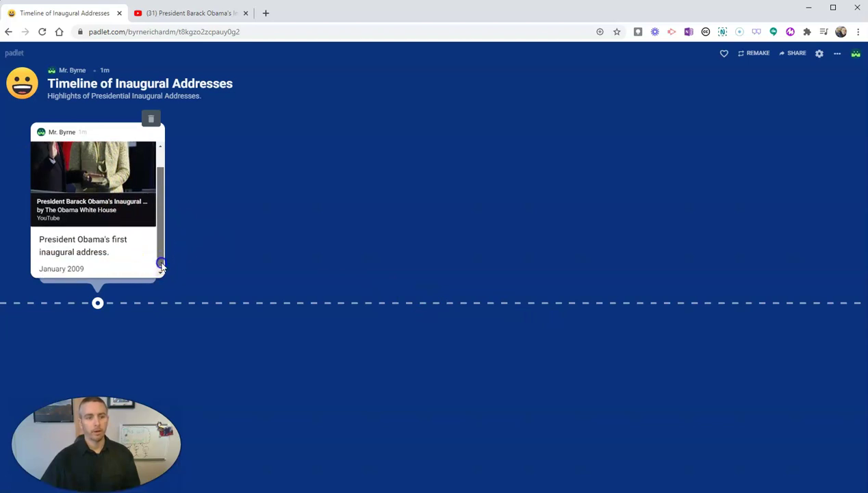
scroll(161, 265, up, 1)
Add a second timeline post titled 'President Obama's second inaugural address'.
click(211, 219)
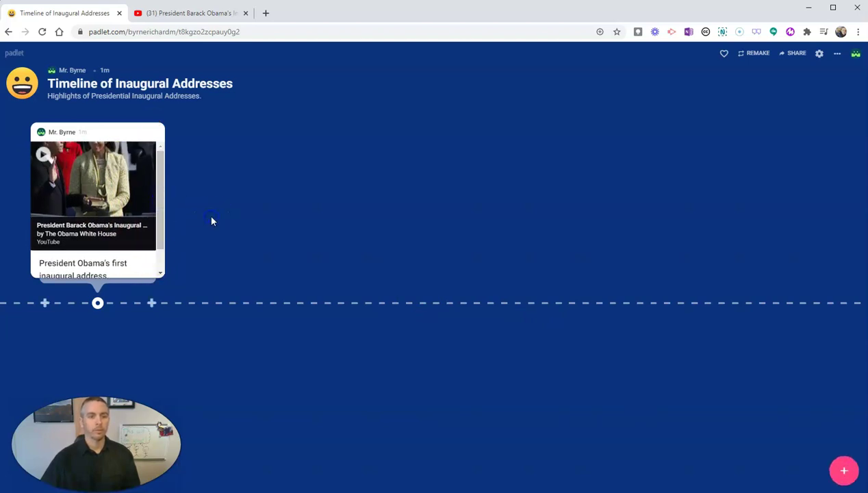
click(152, 303)
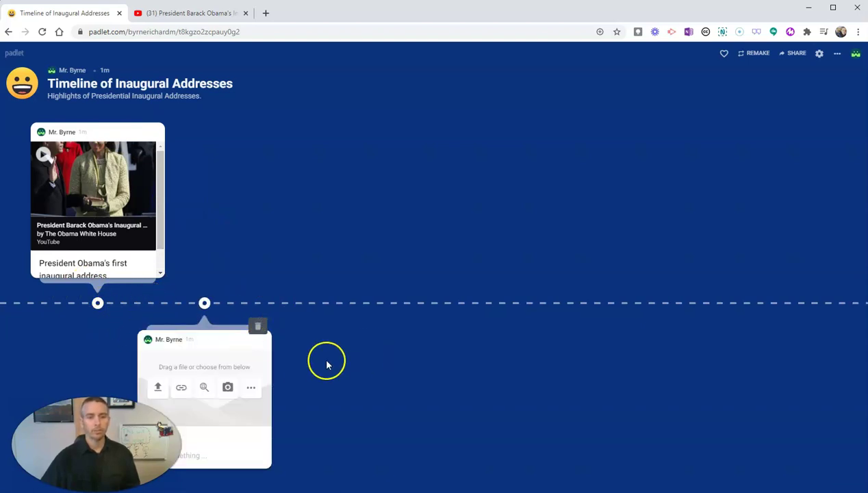
drag(96, 411, 635, 399)
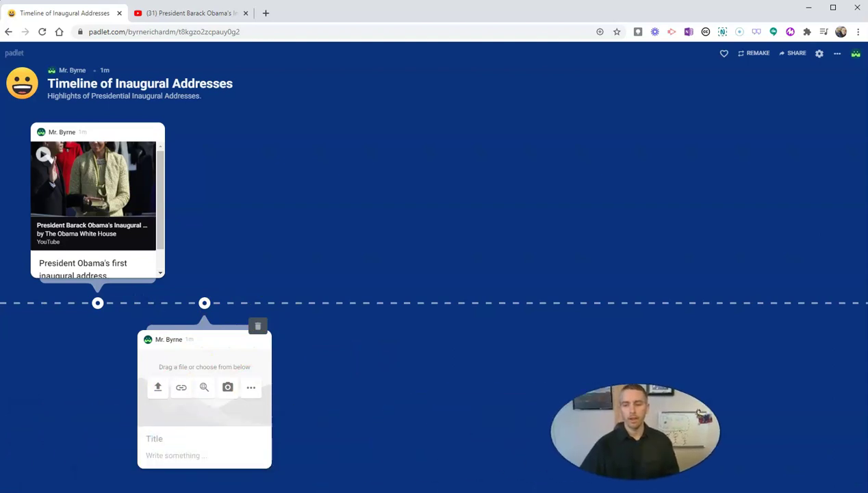
click(169, 439)
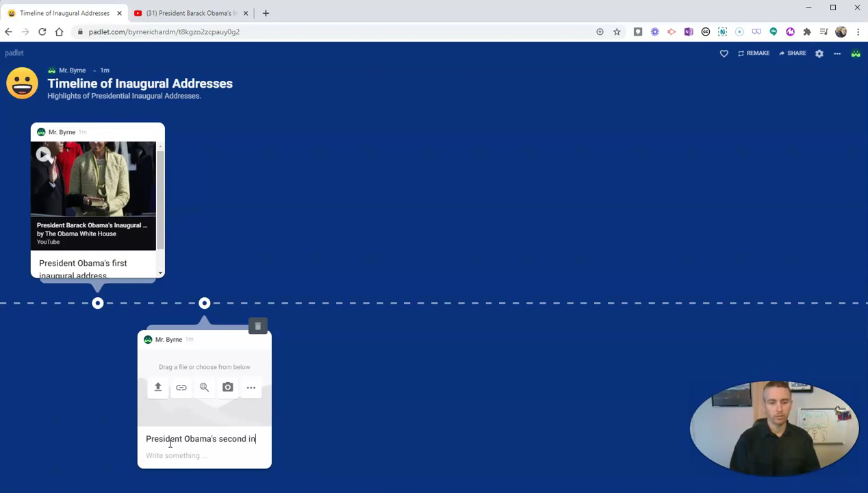
text(ugural address)
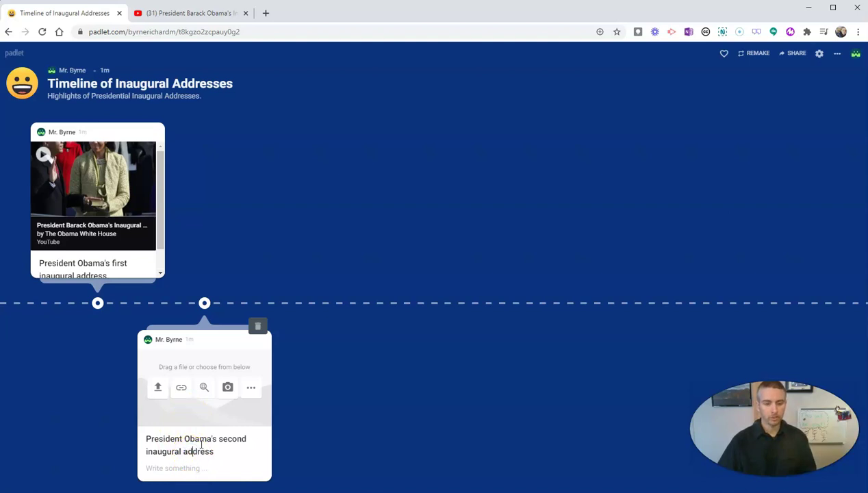
click(221, 467)
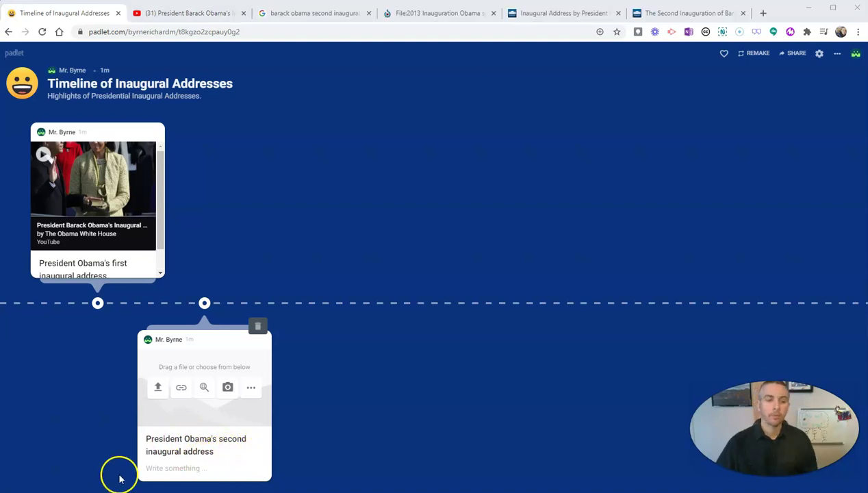
Upload the 640px-2013_Inauguration_Obama_speech_2 Capitol photo from the computer into the second post.
click(159, 388)
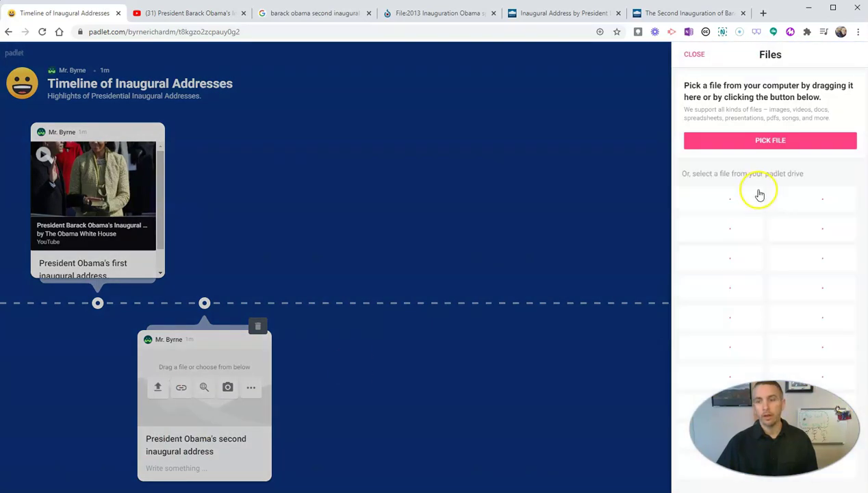
click(770, 141)
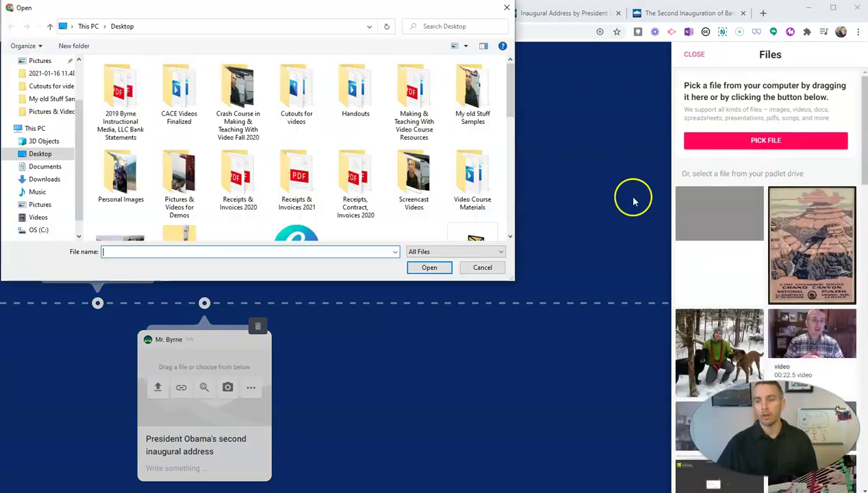
drag(511, 87, 505, 127)
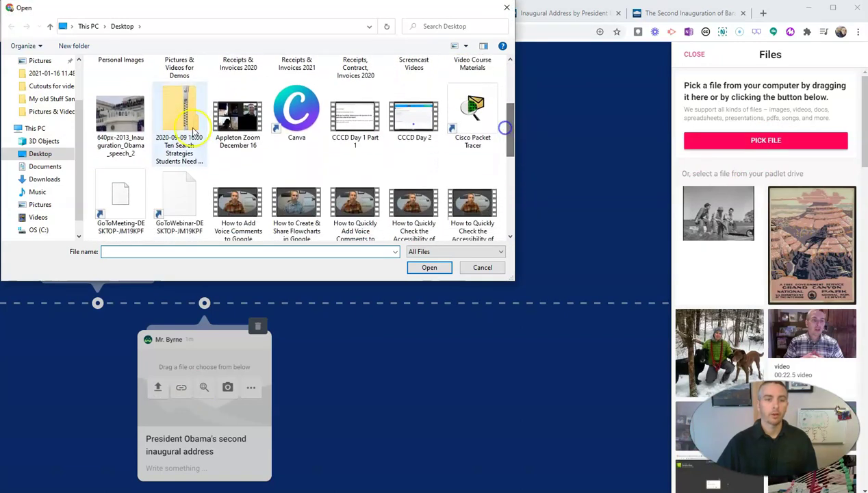
click(120, 115)
click(430, 268)
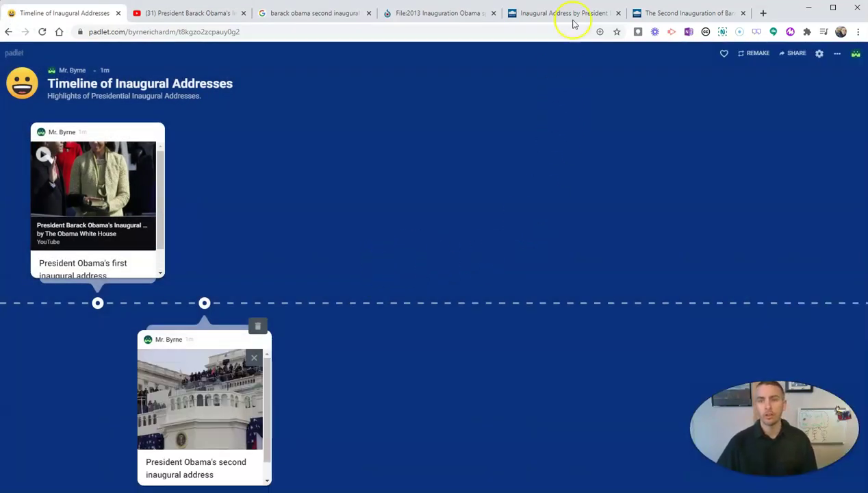
Copy the photo's Wikimedia Commons page URL and check its CC Attribution-Share Alike licence.
click(429, 14)
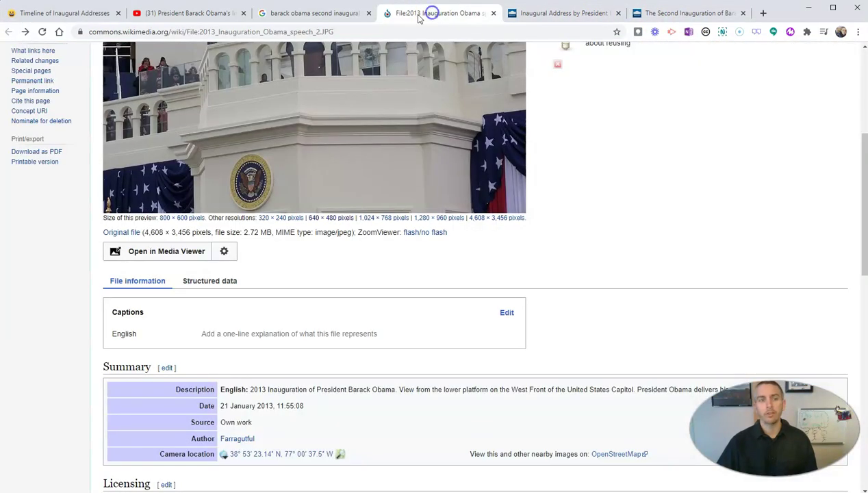
click(352, 33)
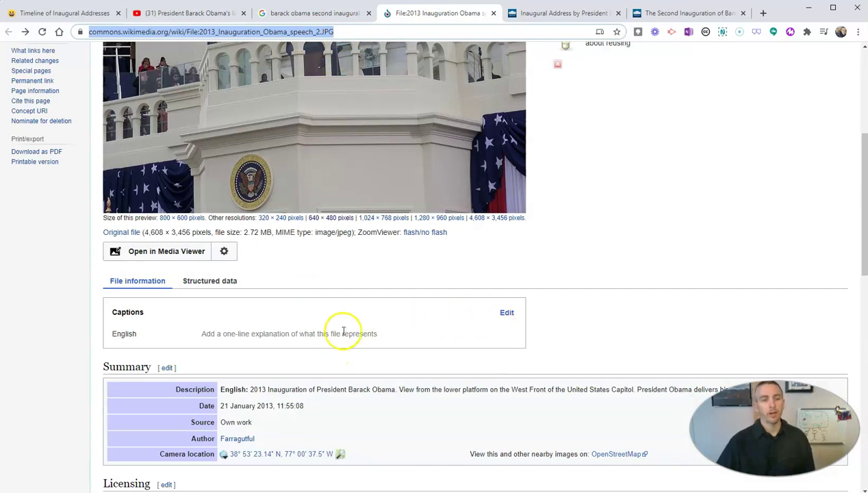
scroll(341, 329, down, 2)
scroll(344, 332, down, 4)
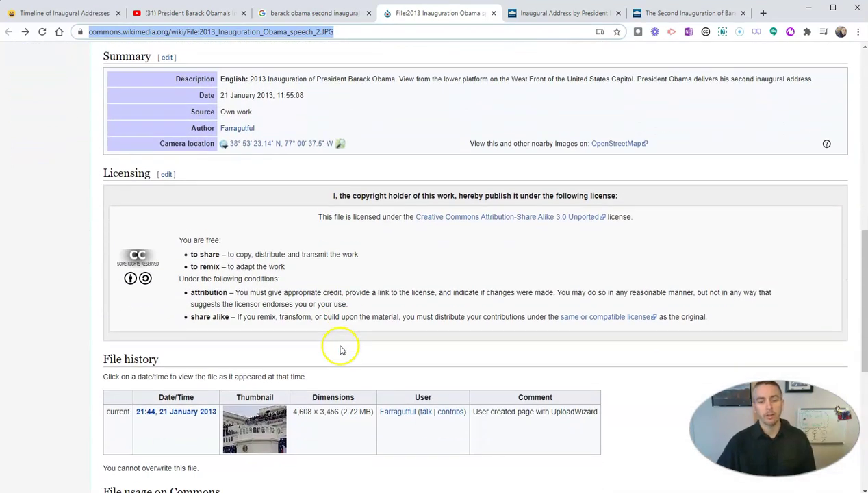
scroll(332, 311, down, 2)
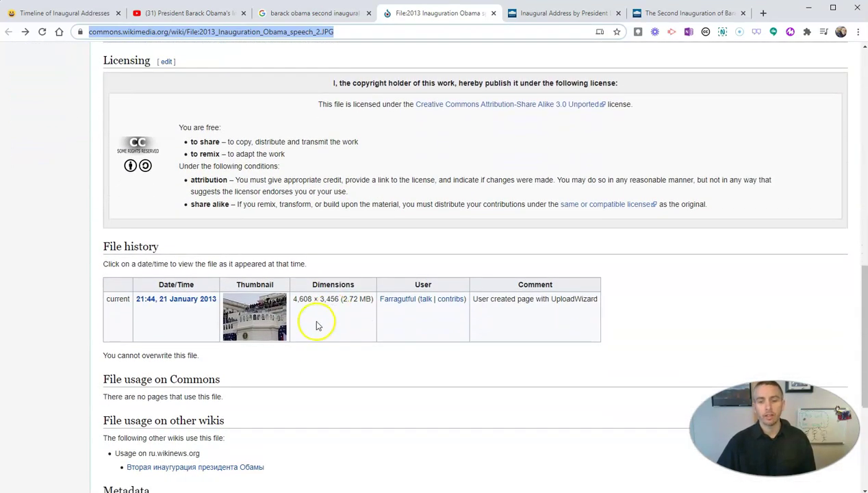
scroll(318, 324, down, 1)
scroll(315, 326, down, 1)
scroll(316, 326, down, 1)
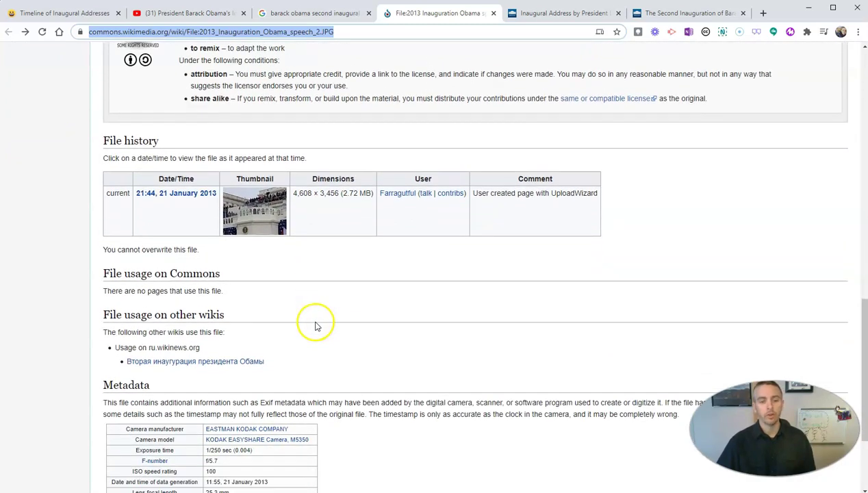
scroll(325, 320, down, 2)
scroll(384, 325, down, 1)
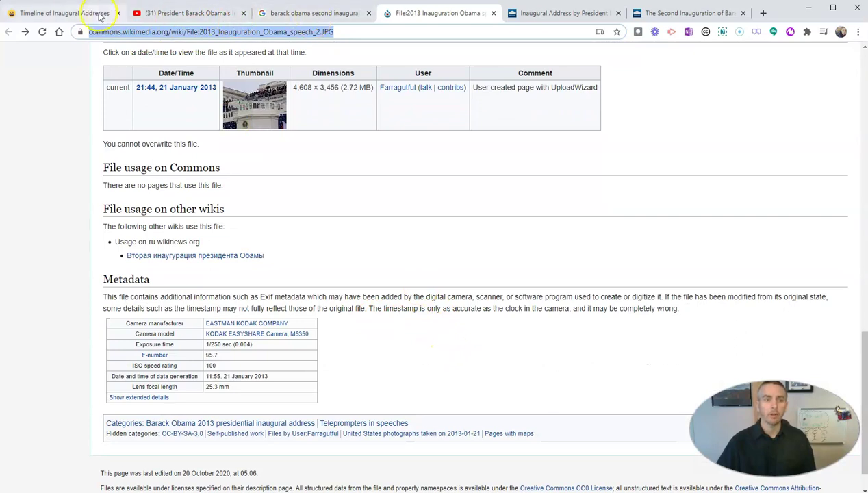
click(61, 15)
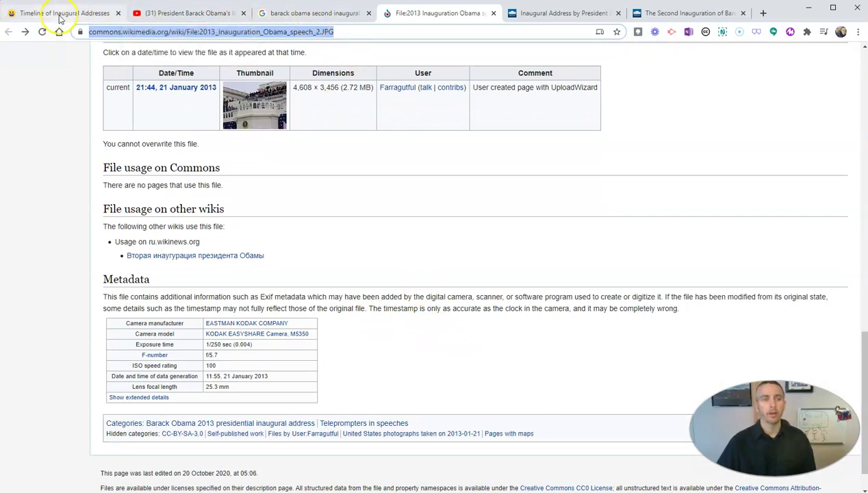
Scroll the timeline to review the published second-inaugural-address post with its Capitol photo.
scroll(213, 411, down, 1)
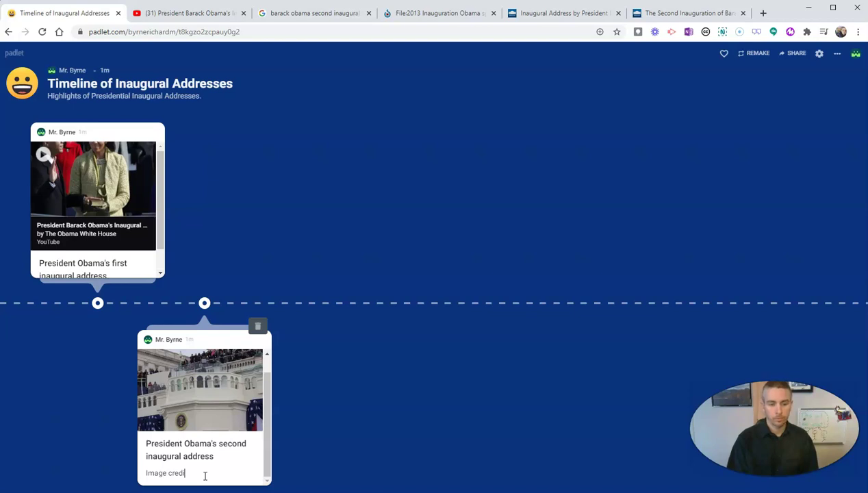
scroll(205, 476, down, 1)
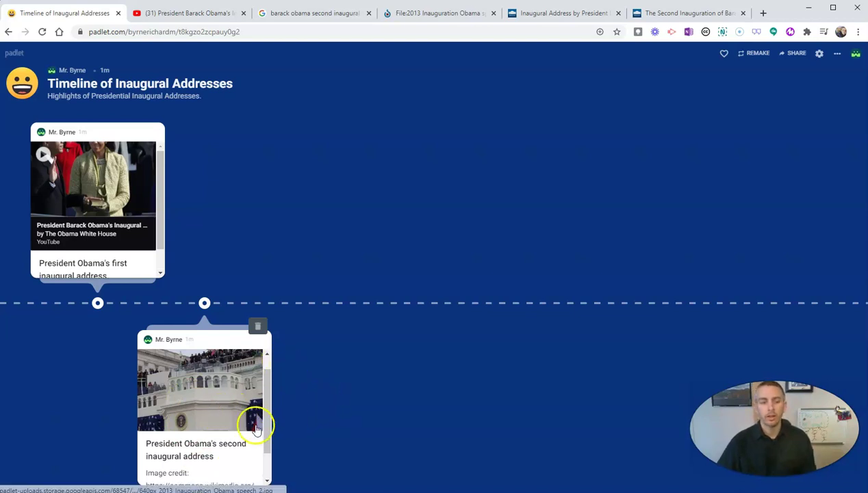
scroll(255, 428, down, 1)
scroll(253, 428, up, 2)
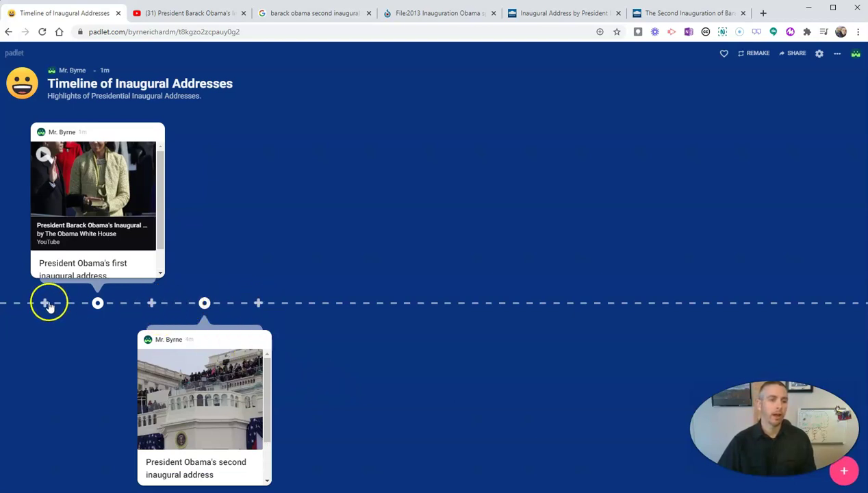
mouse_move(233, 348)
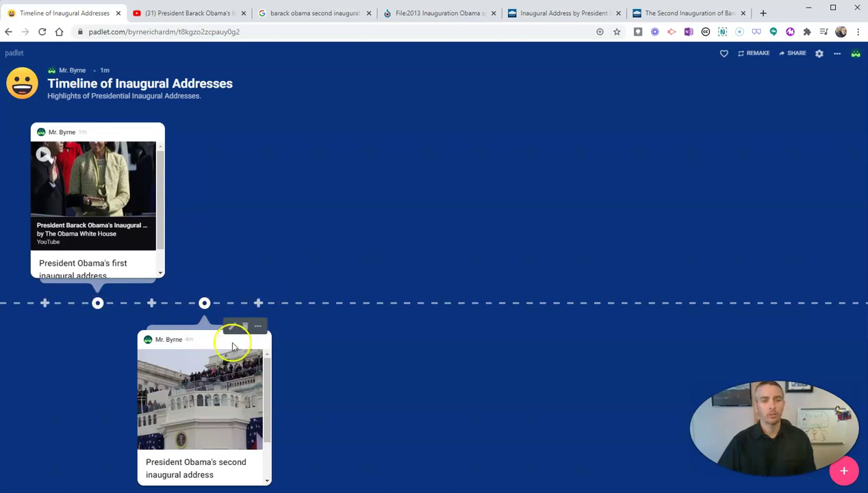
Copy the padlet's URL to the clipboard from the Share panel.
click(797, 55)
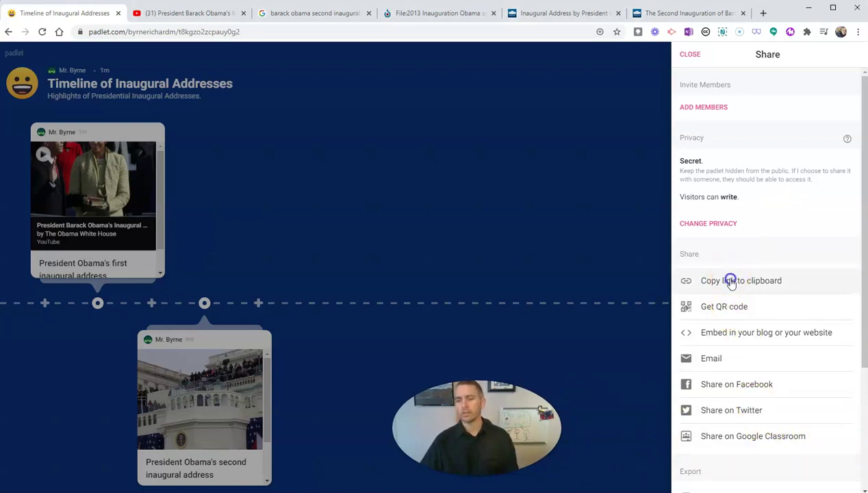
click(730, 282)
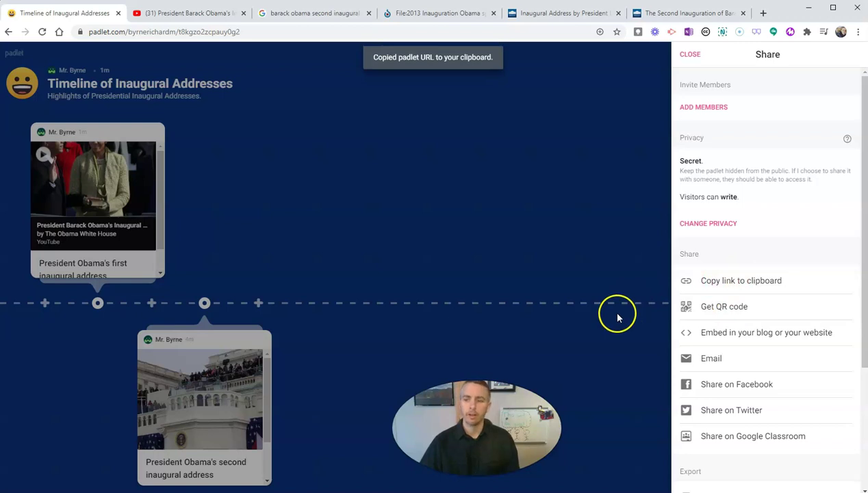